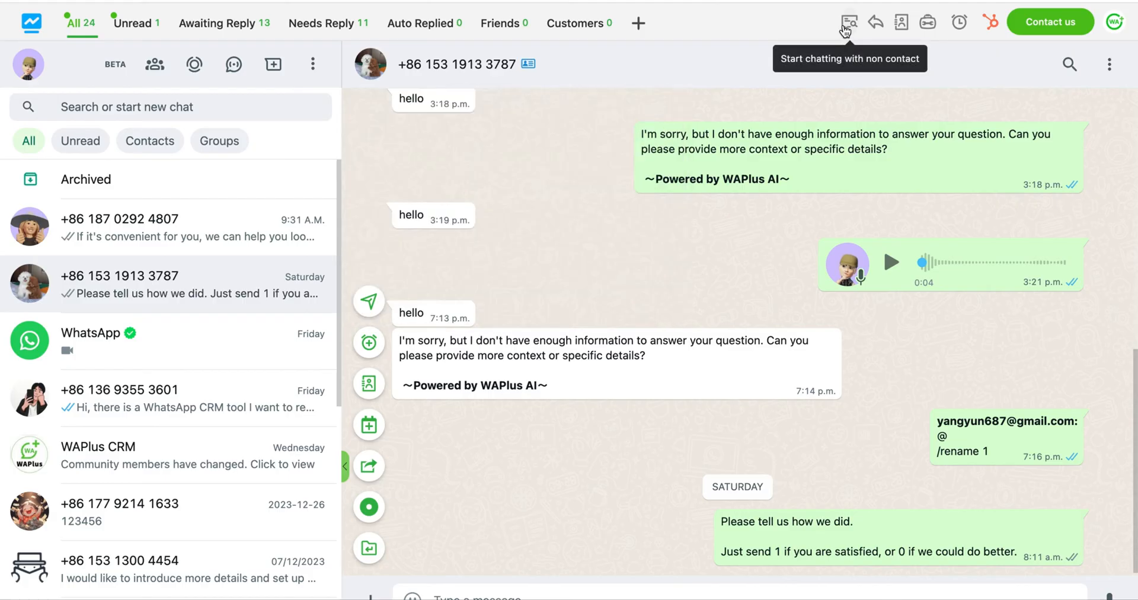
Step: Bring up the Start a Chat dialog for messaging a non-contact number
click(844, 27)
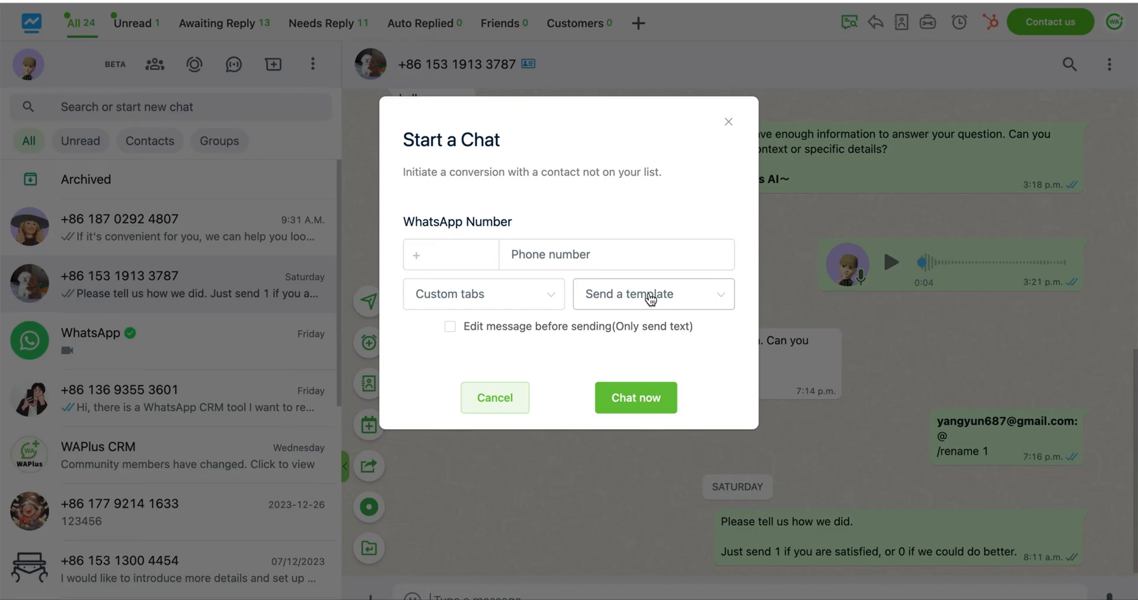
click(470, 243)
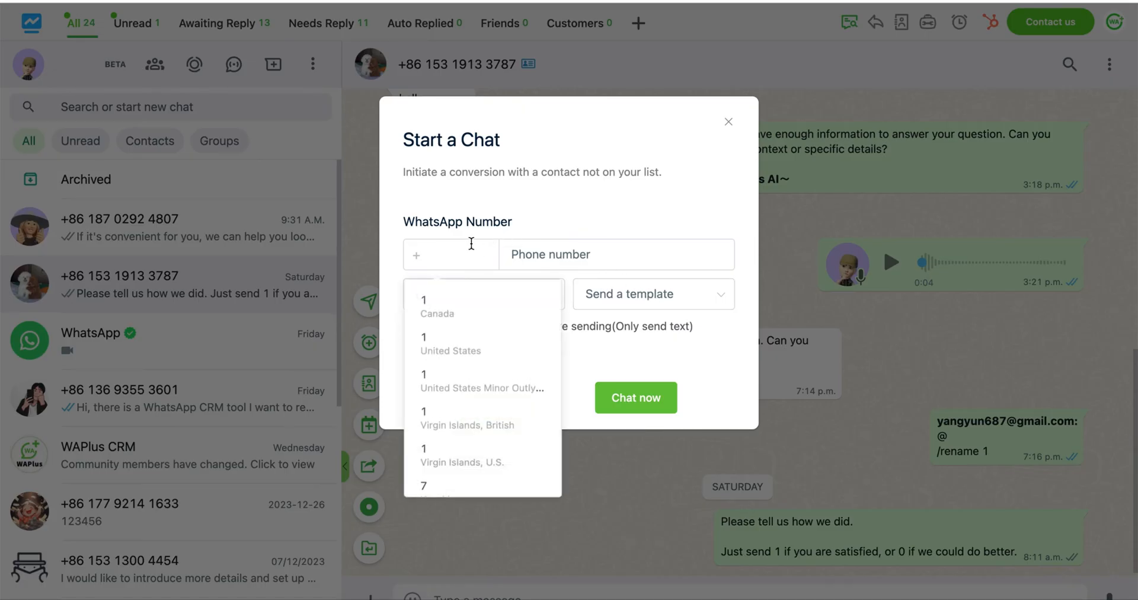
text(86)
click(554, 249)
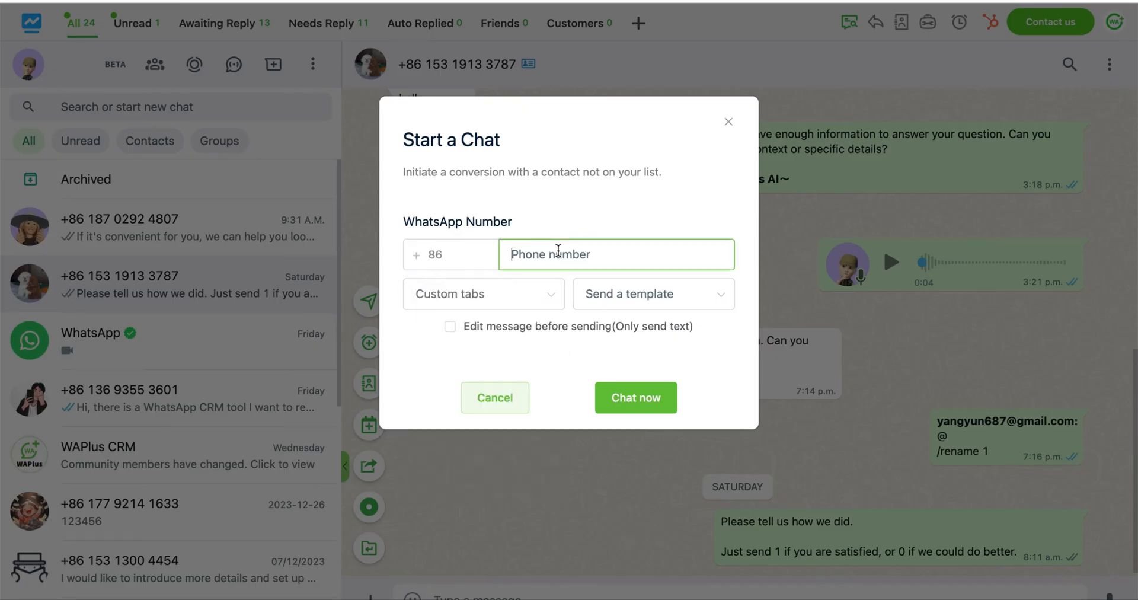
text(1870)
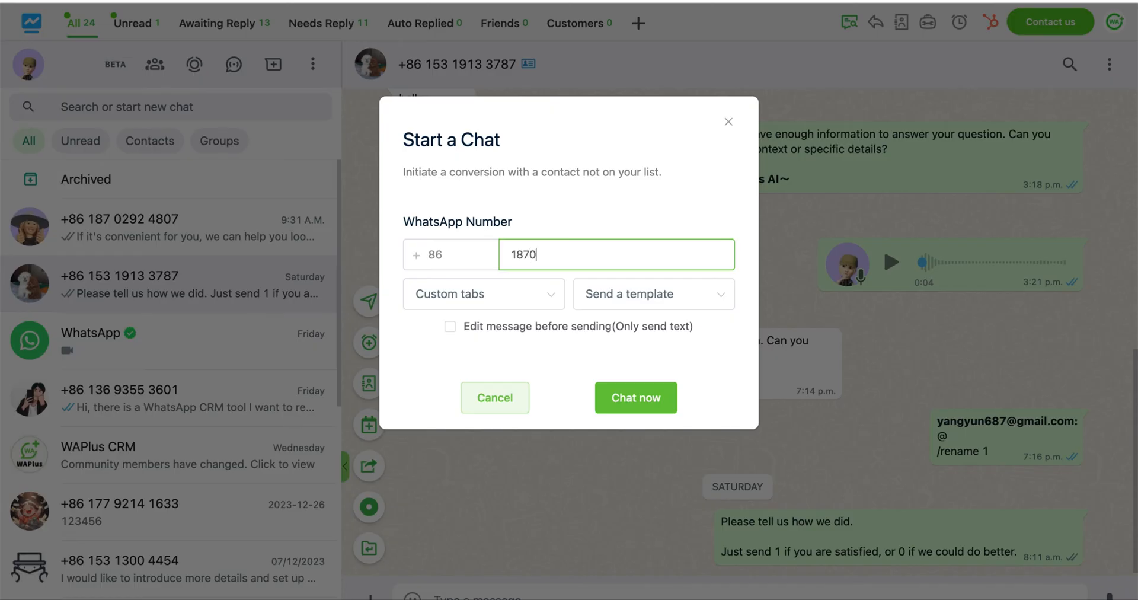
text(2924)
text(807)
click(635, 398)
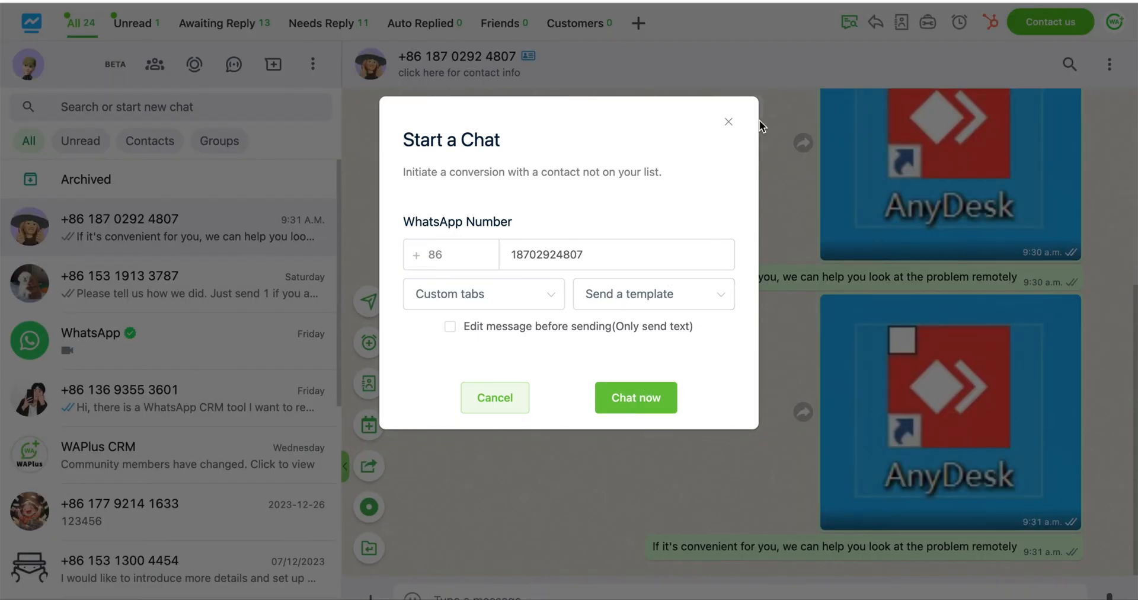
click(728, 121)
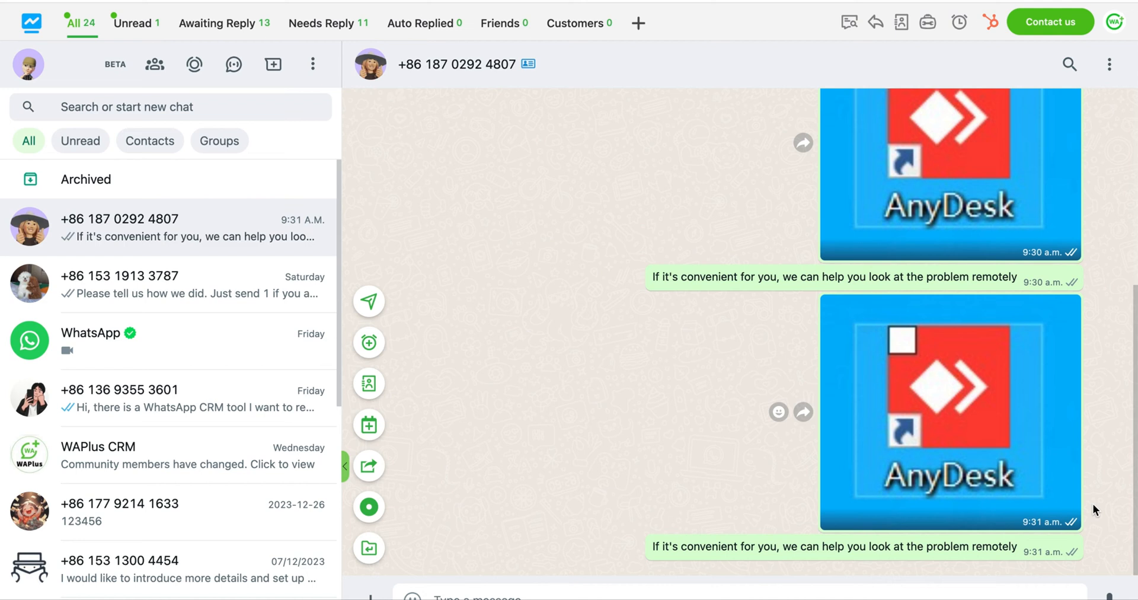
mouse_move(950, 411)
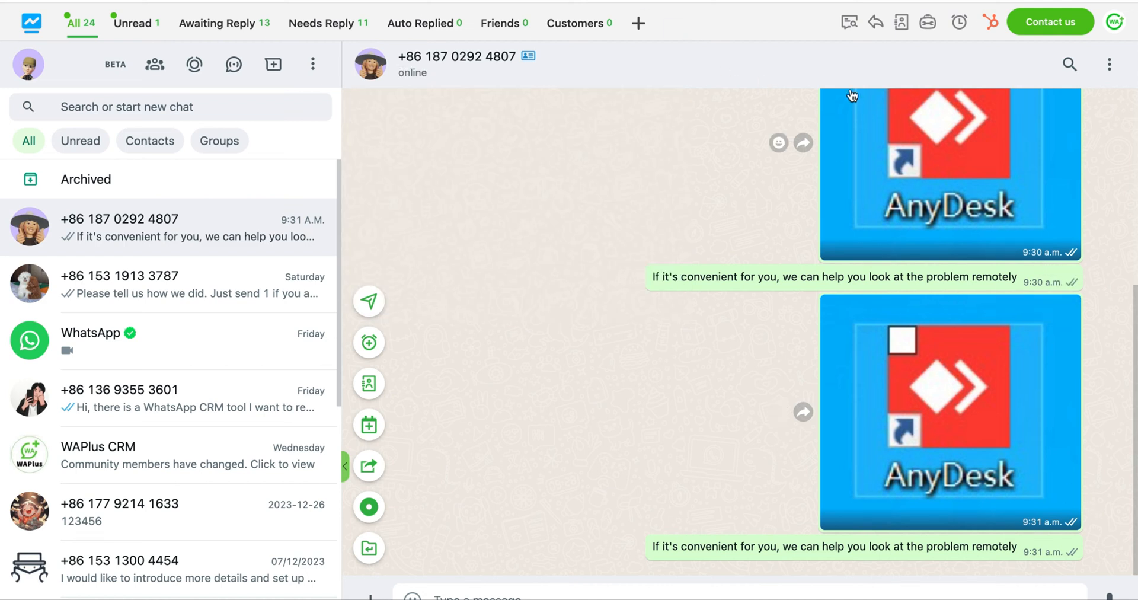
click(852, 26)
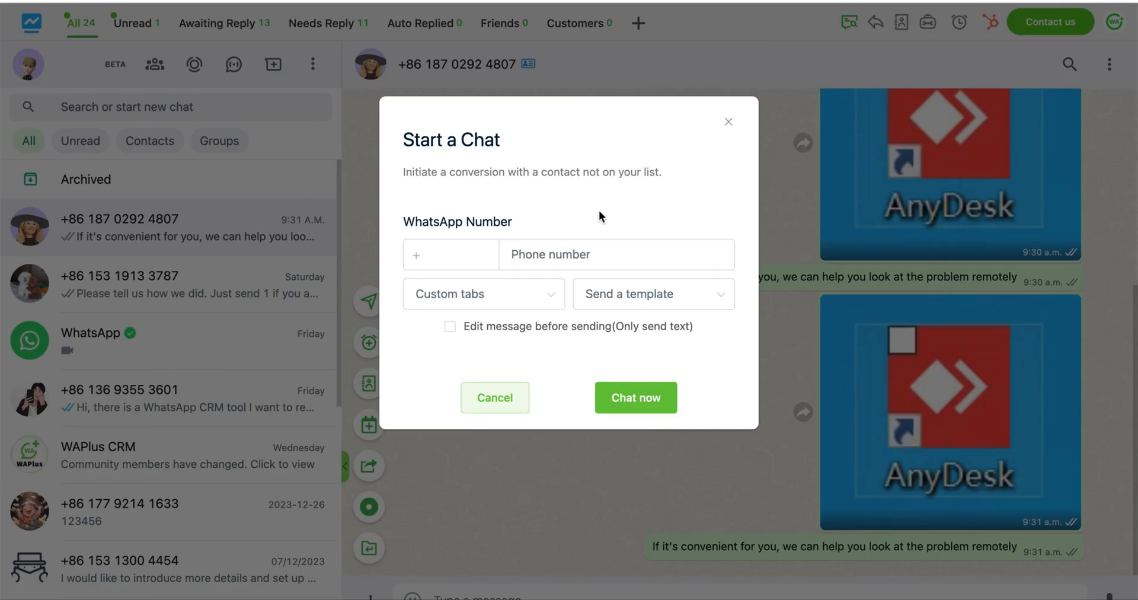
click(464, 258)
text(86)
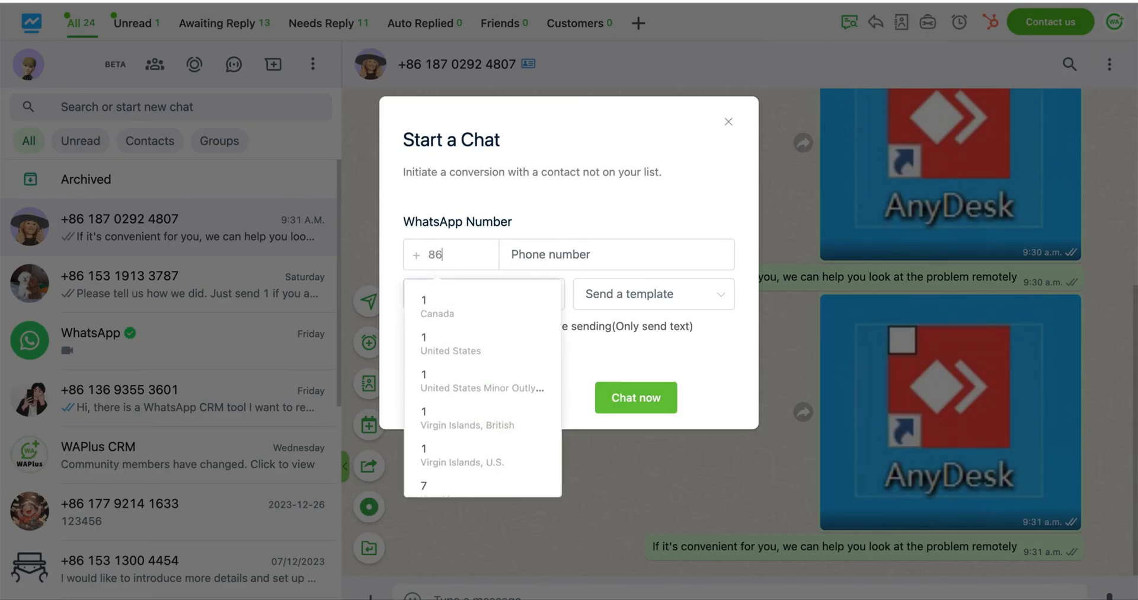
click(598, 262)
text(187)
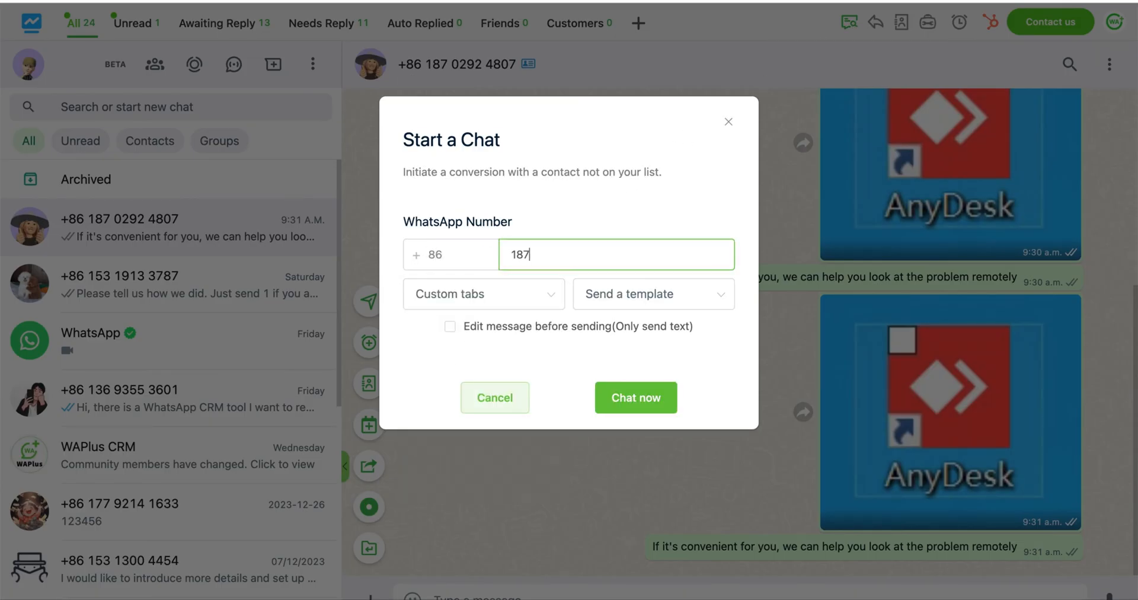
text(029)
text(2480)
text(7)
Step: File the chat under the Friends tab and send it the test1 template
click(536, 304)
click(489, 365)
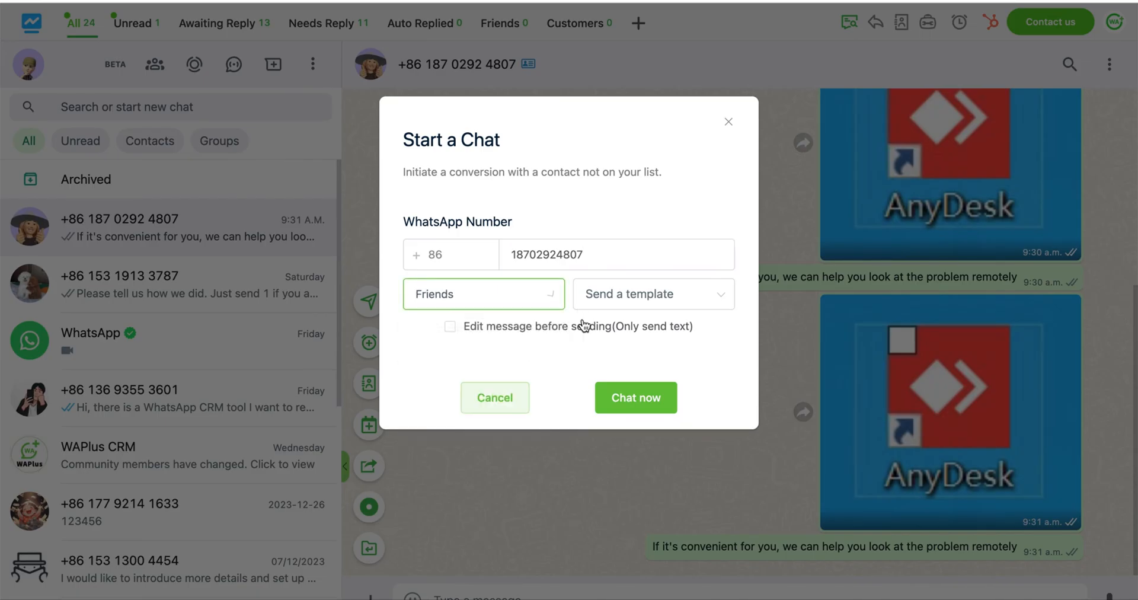
click(645, 297)
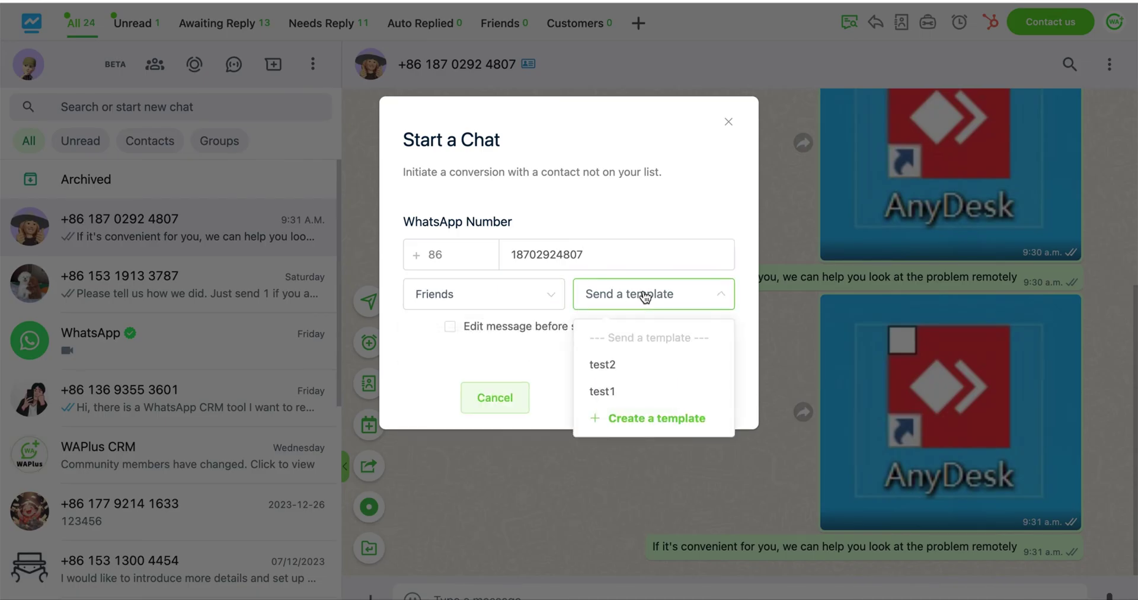
click(613, 392)
click(638, 398)
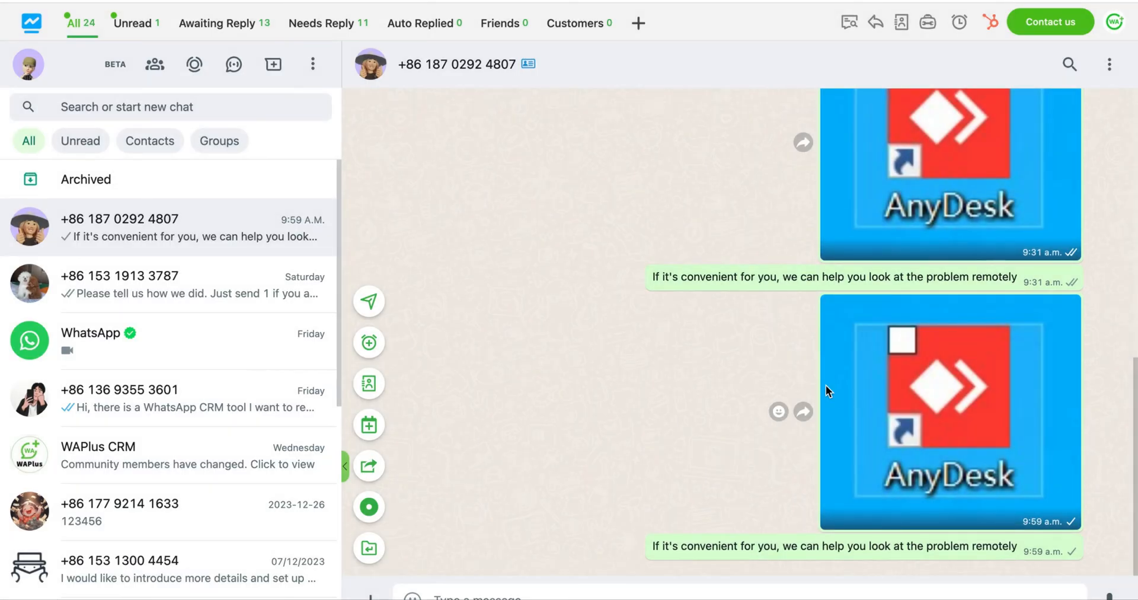
scroll(826, 389, up, 4)
scroll(874, 257, up, 2)
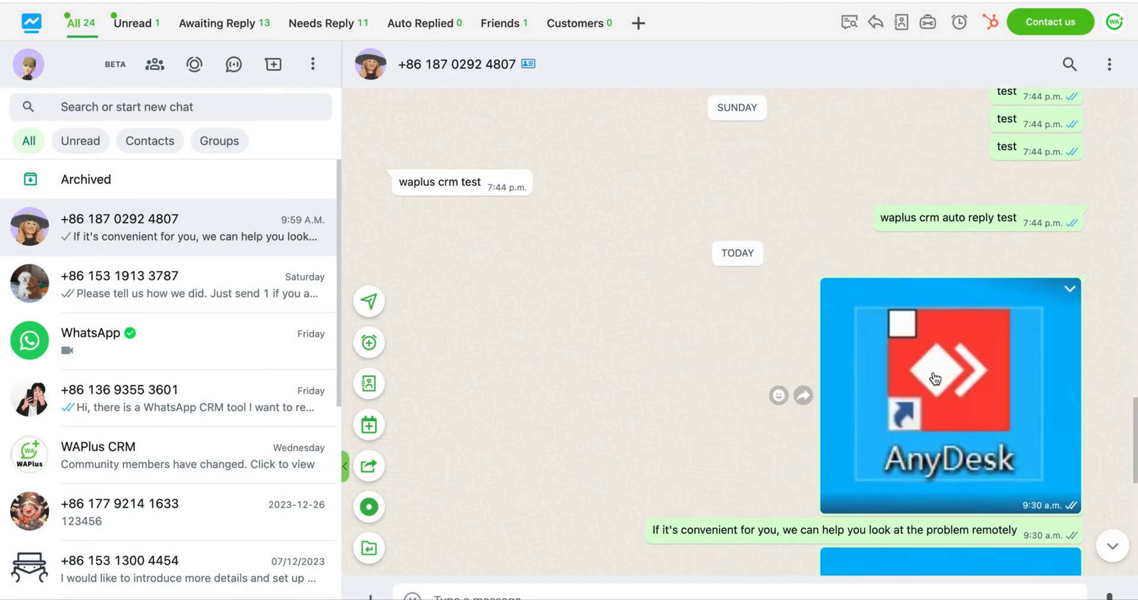
scroll(934, 378, down, 5)
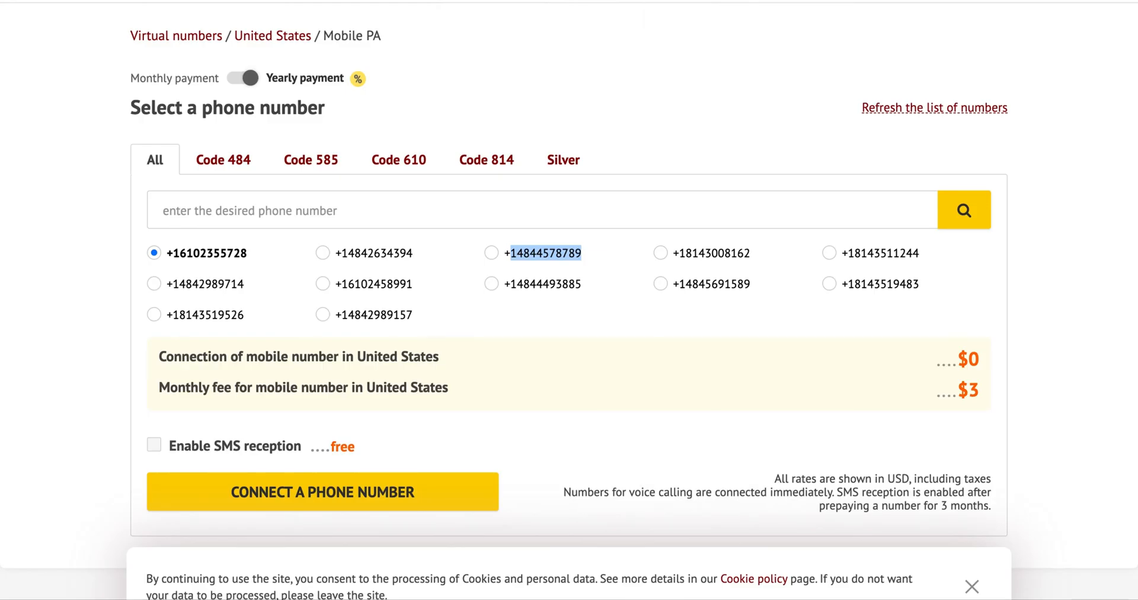
right_click(553, 256)
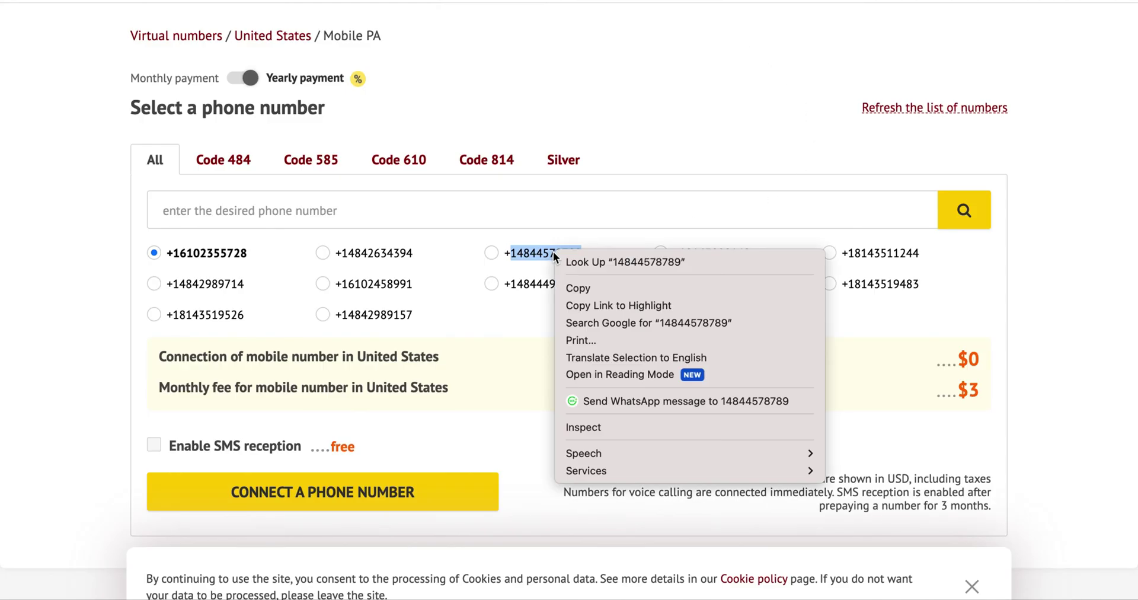
click(679, 403)
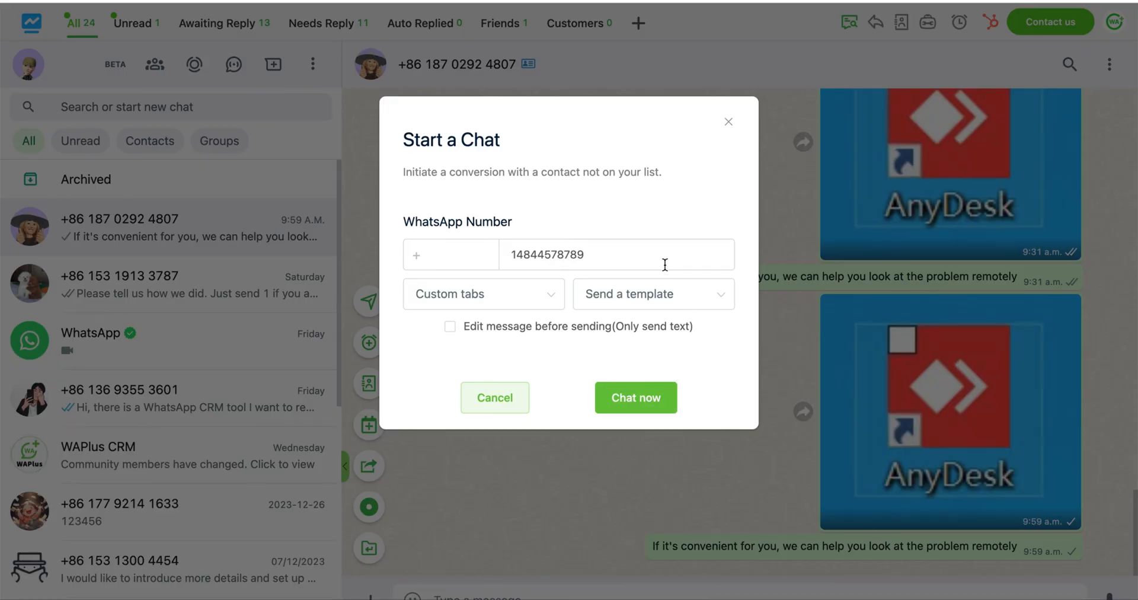
Step: Retry the chat after moving the leading 1 into the country code field
click(619, 417)
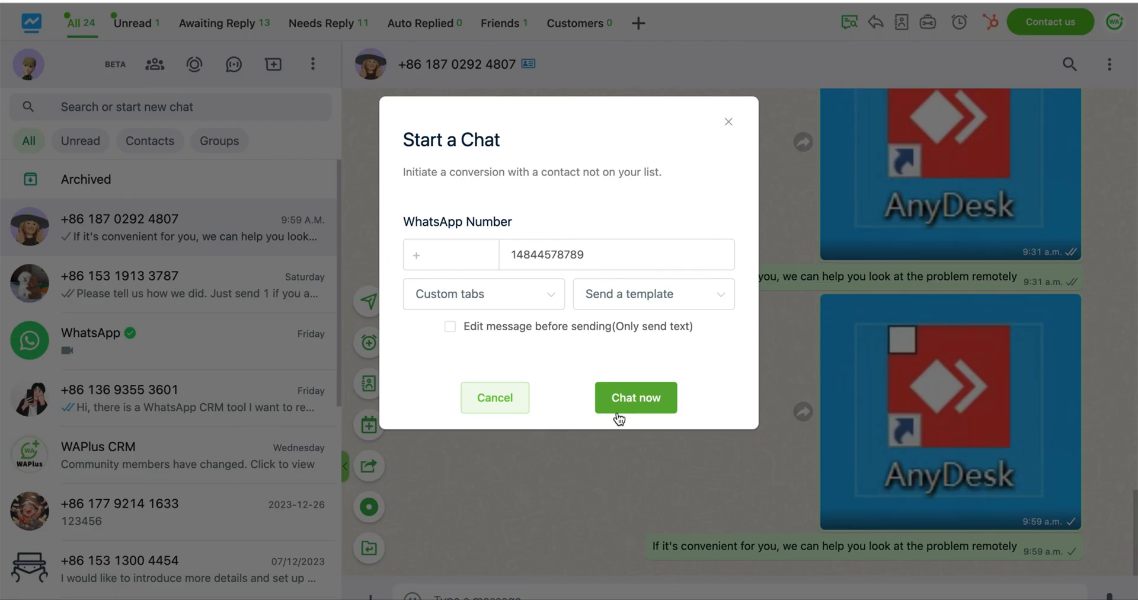
click(514, 298)
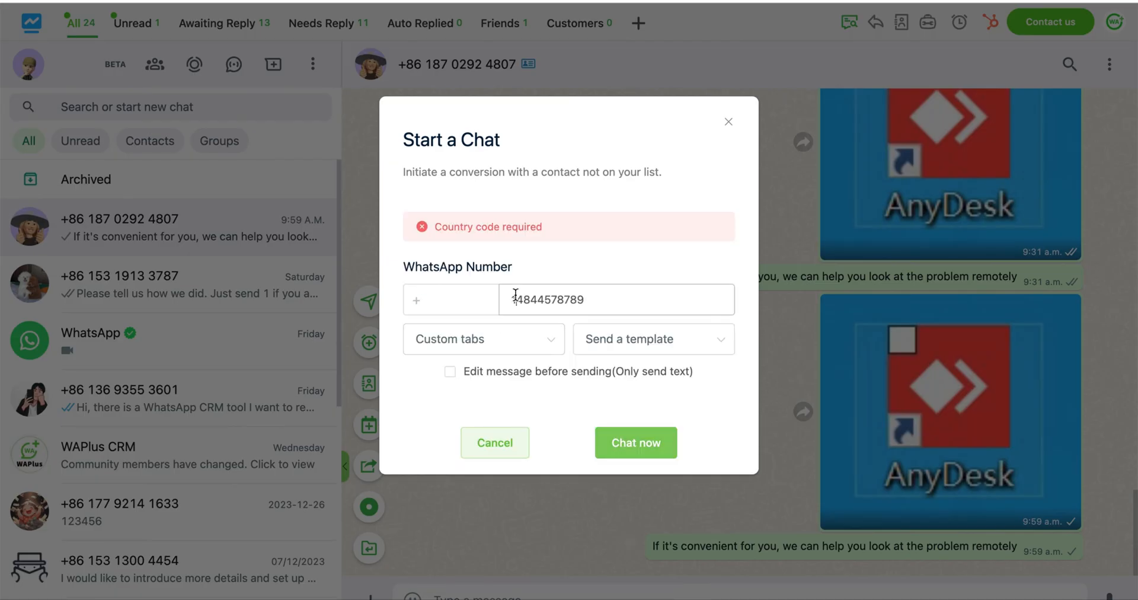
key(BackSpace)
click(464, 299)
text(1)
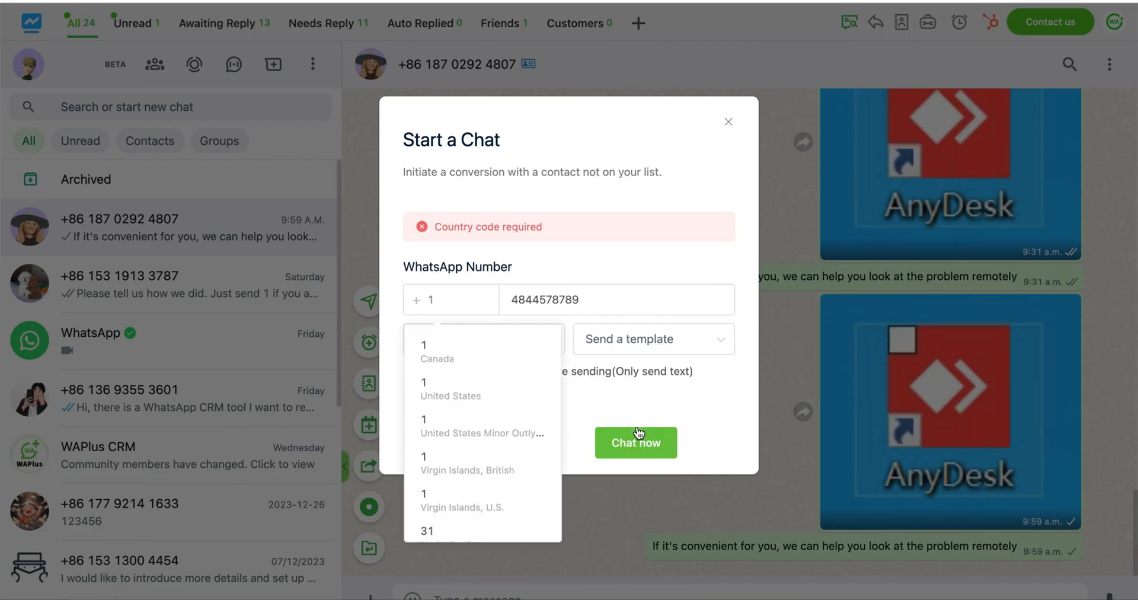
click(637, 433)
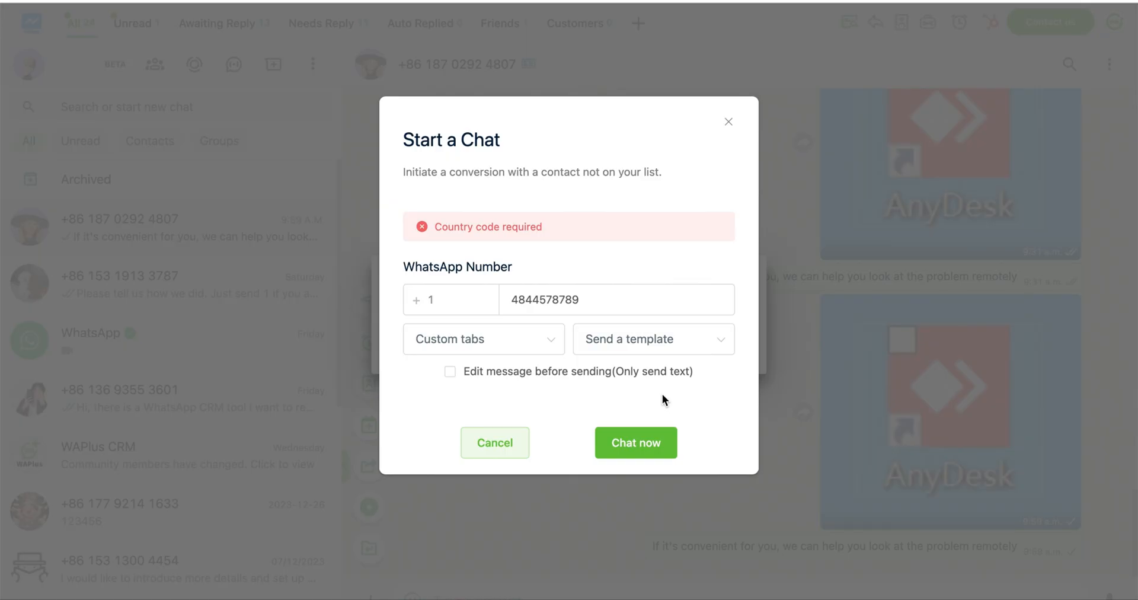
click(728, 125)
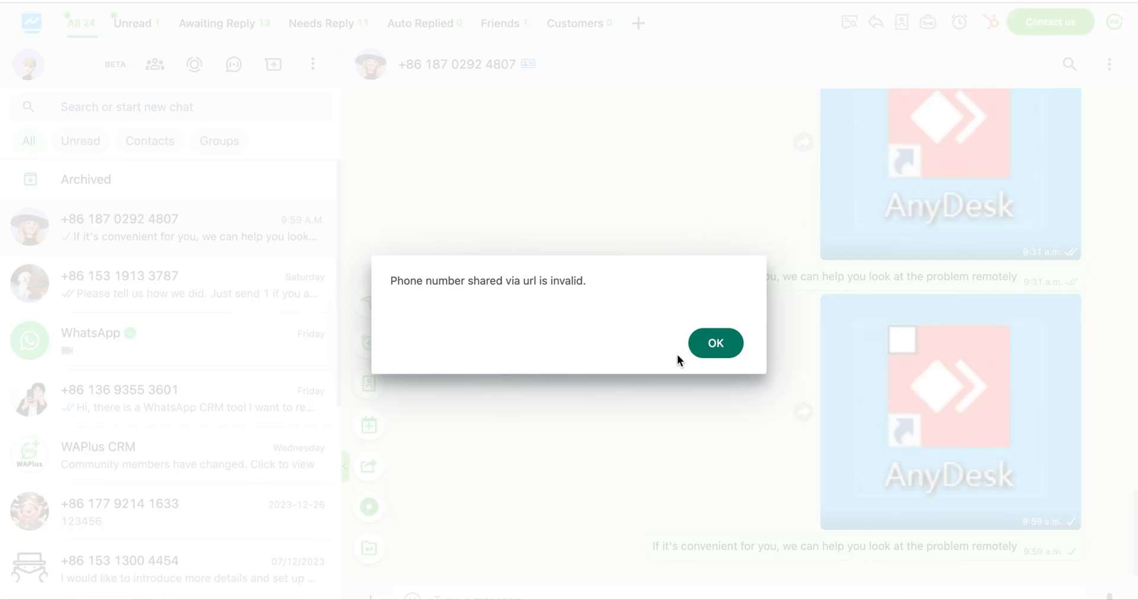
click(726, 359)
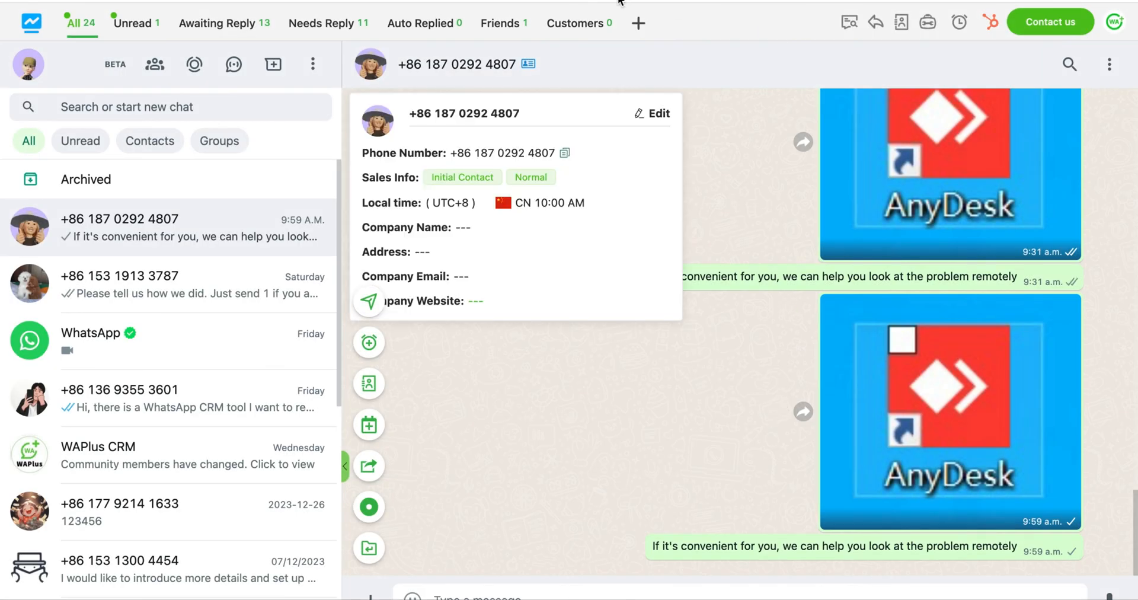